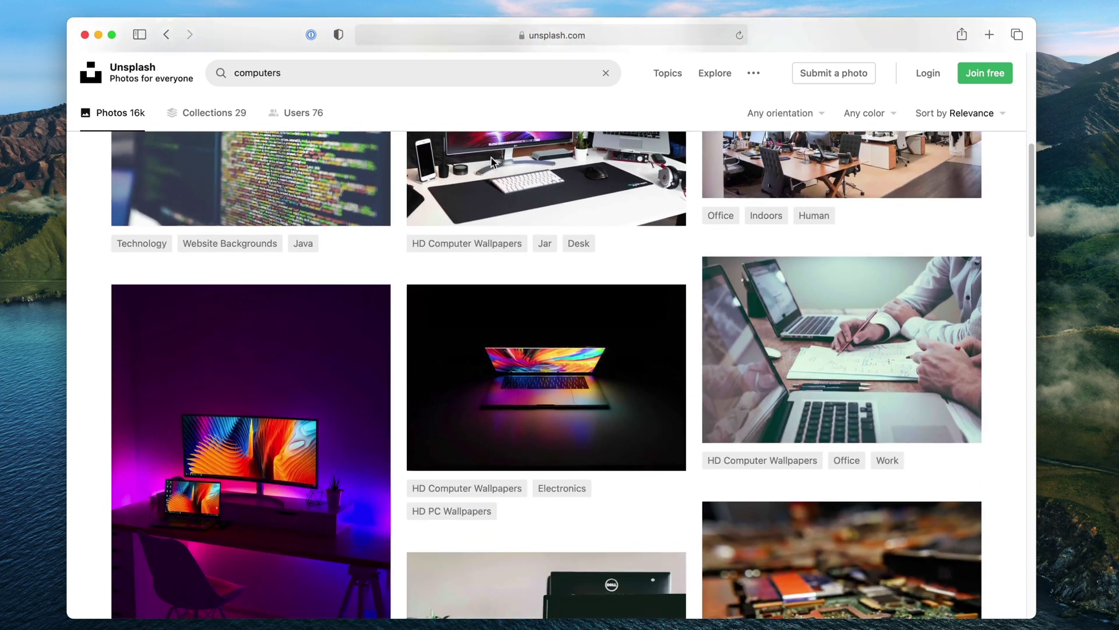
pyautogui.scroll(-12, 462, 382)
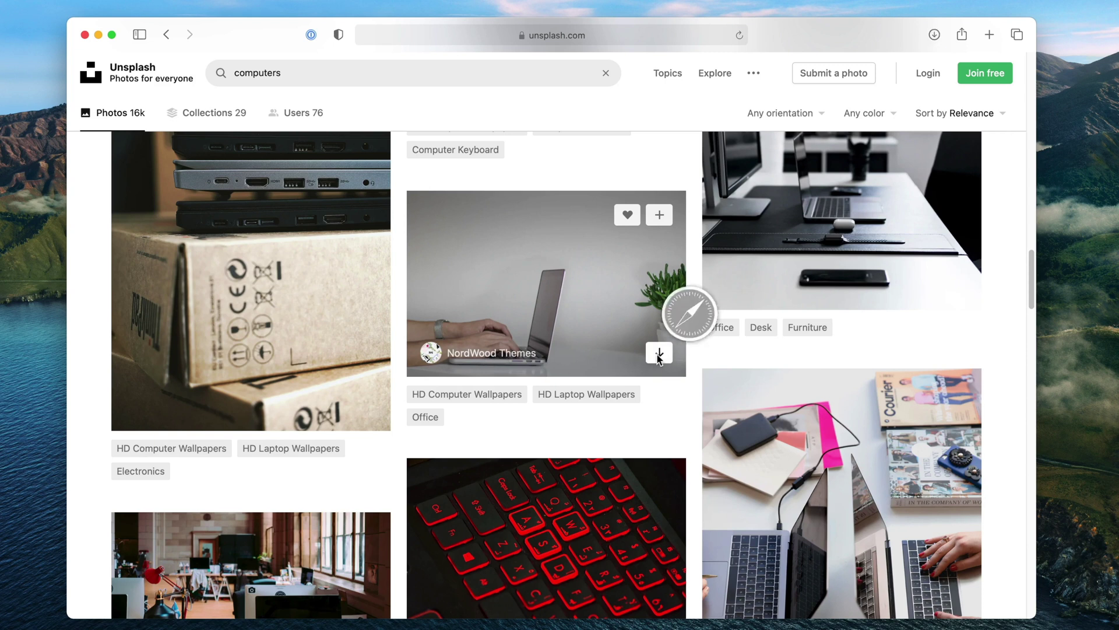
# Download the hands-on-laptop photo from Unsplash's 'computers' search results
pyautogui.click(660, 354)
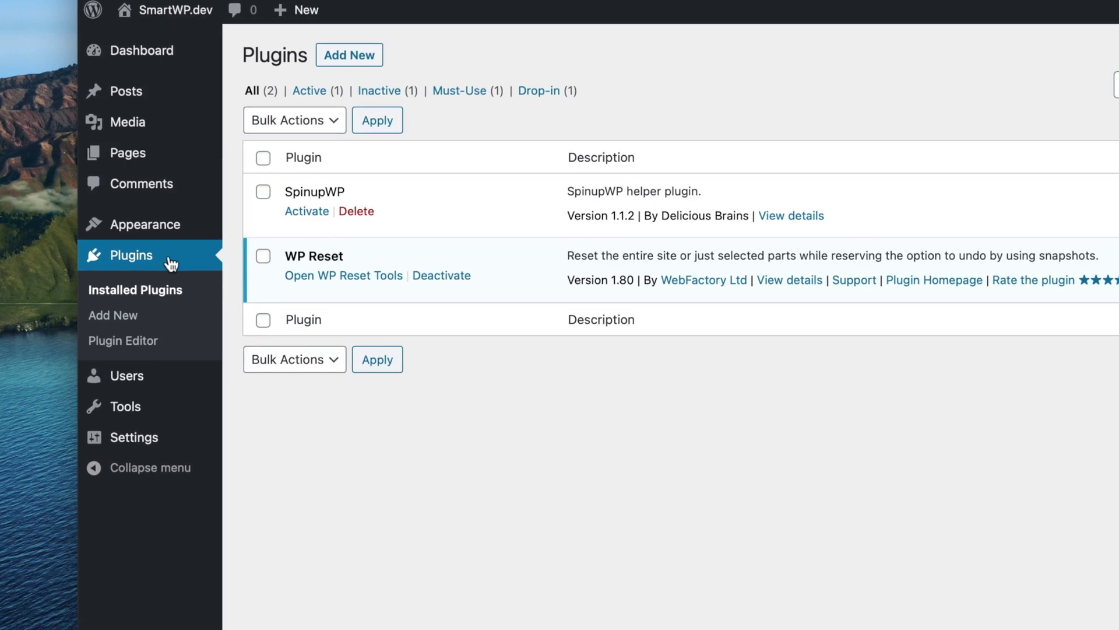
# Find the Instant Images plugin under Plugins > Add New, then install and activate it
pyautogui.click(136, 321)
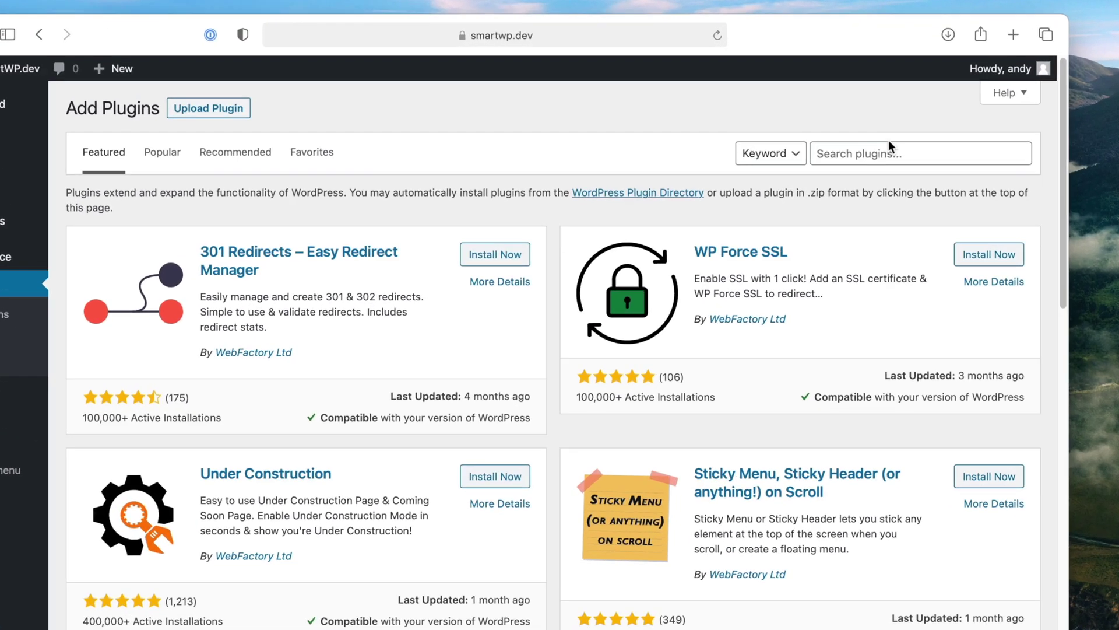
pyautogui.click(877, 134)
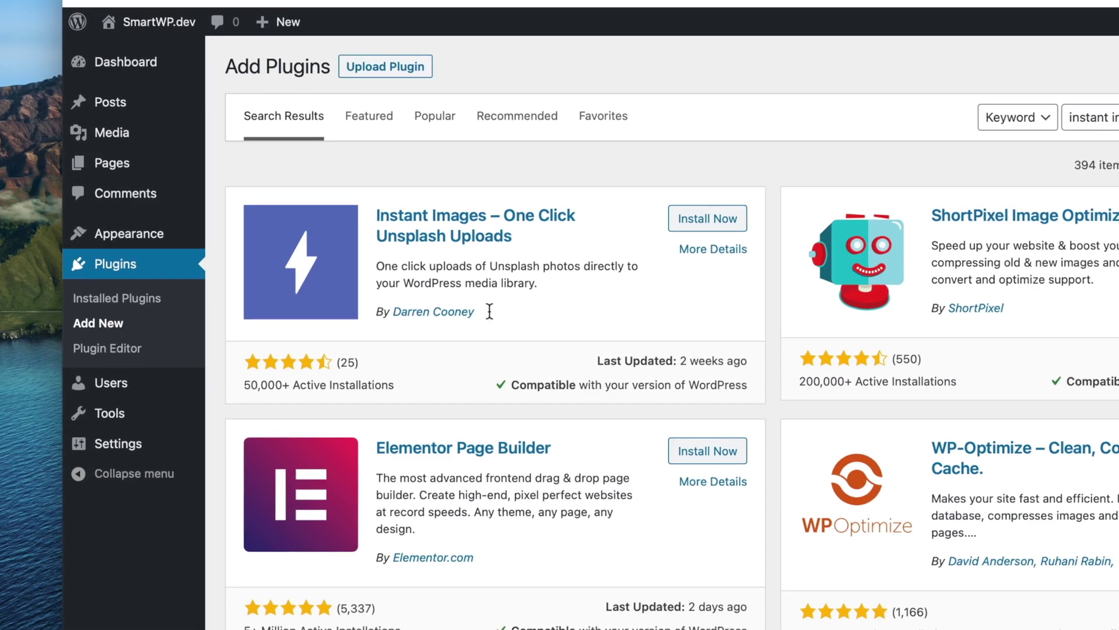
pyautogui.moveTo(385, 281); pyautogui.dragTo(294, 271)
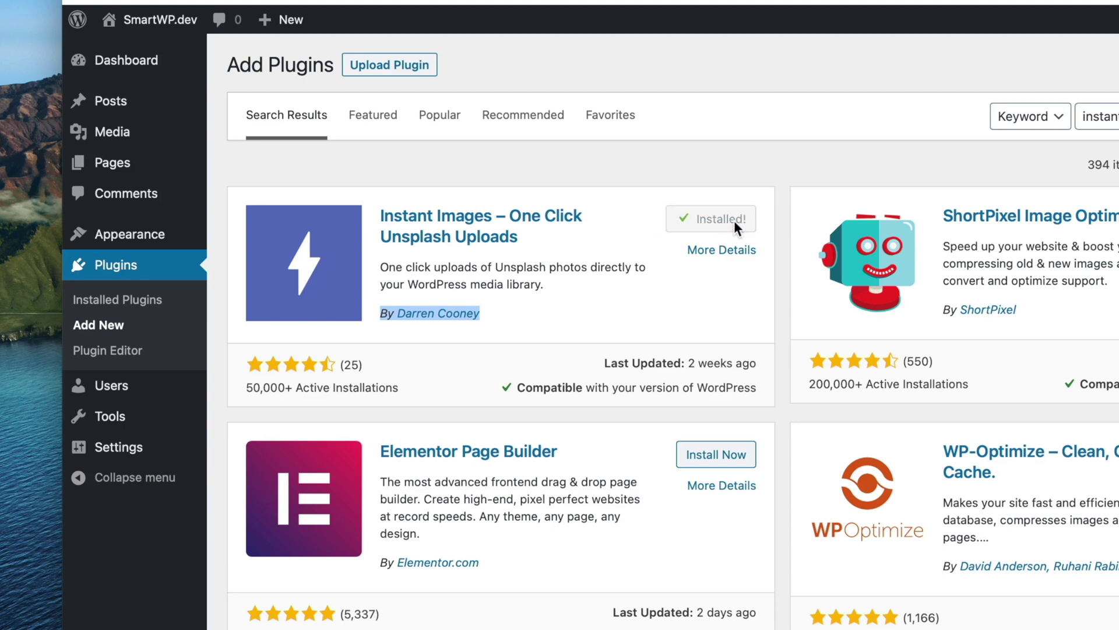
pyautogui.click(725, 224)
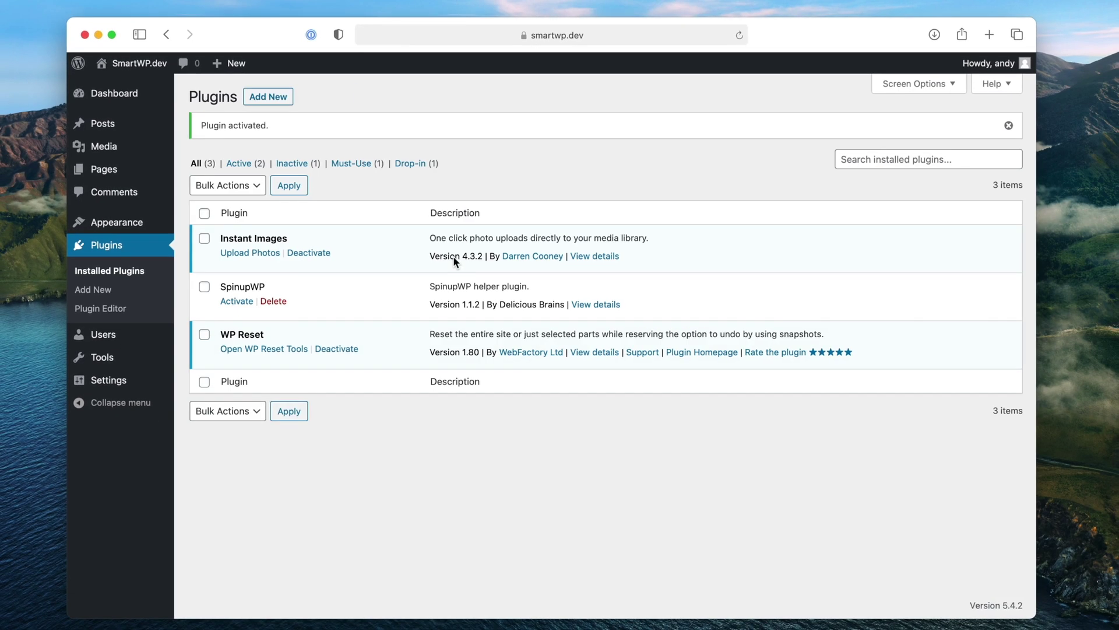
# Search Unsplash for 'coffee' photos in the Instant Images browser under Media
pyautogui.click(137, 150)
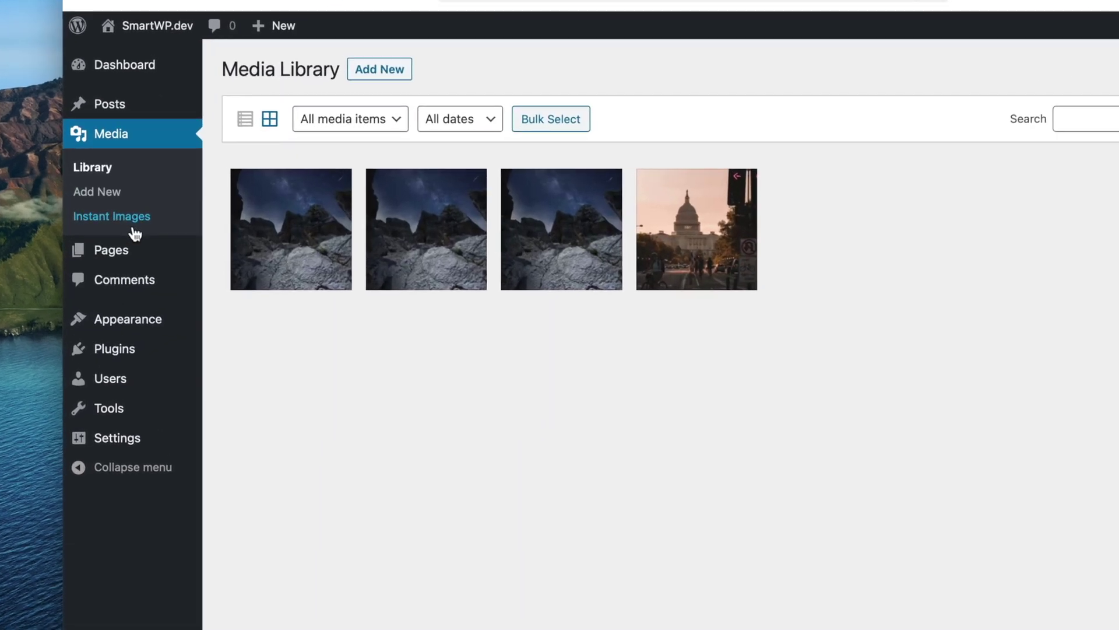
pyautogui.click(134, 217)
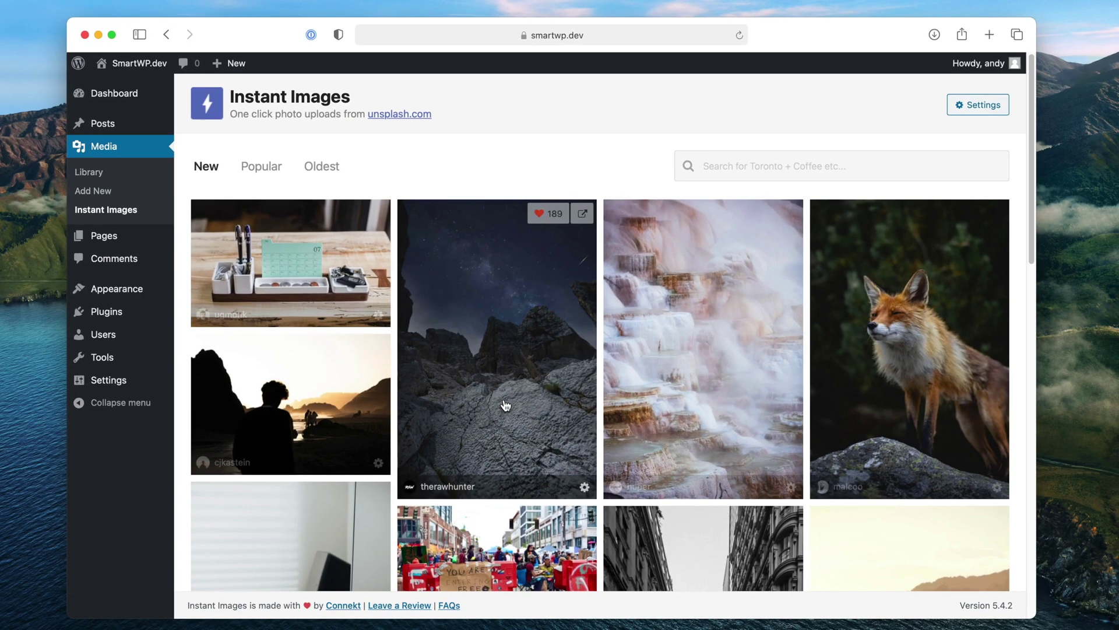
pyautogui.scroll(-3, 505, 403)
pyautogui.scroll(5, 505, 405)
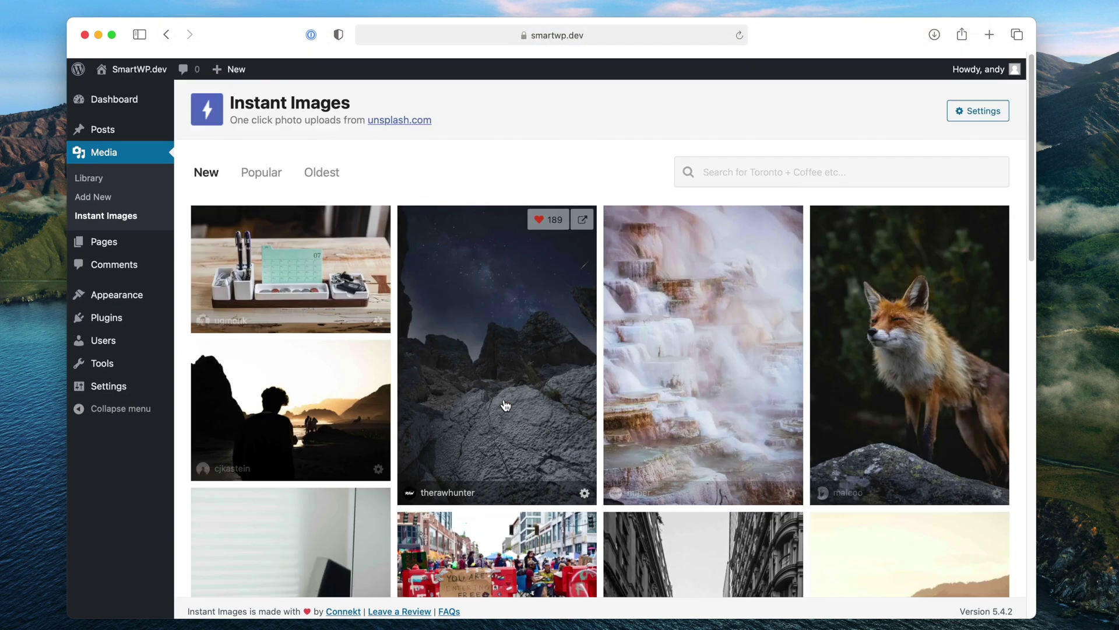
pyautogui.click(813, 157)
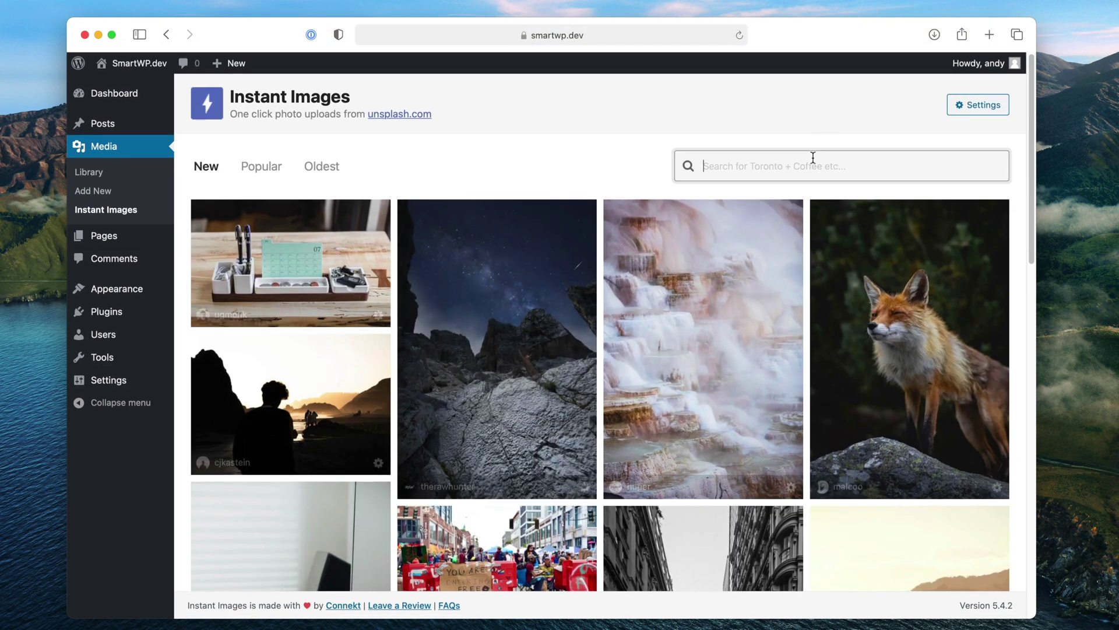
pyautogui.press('Return')
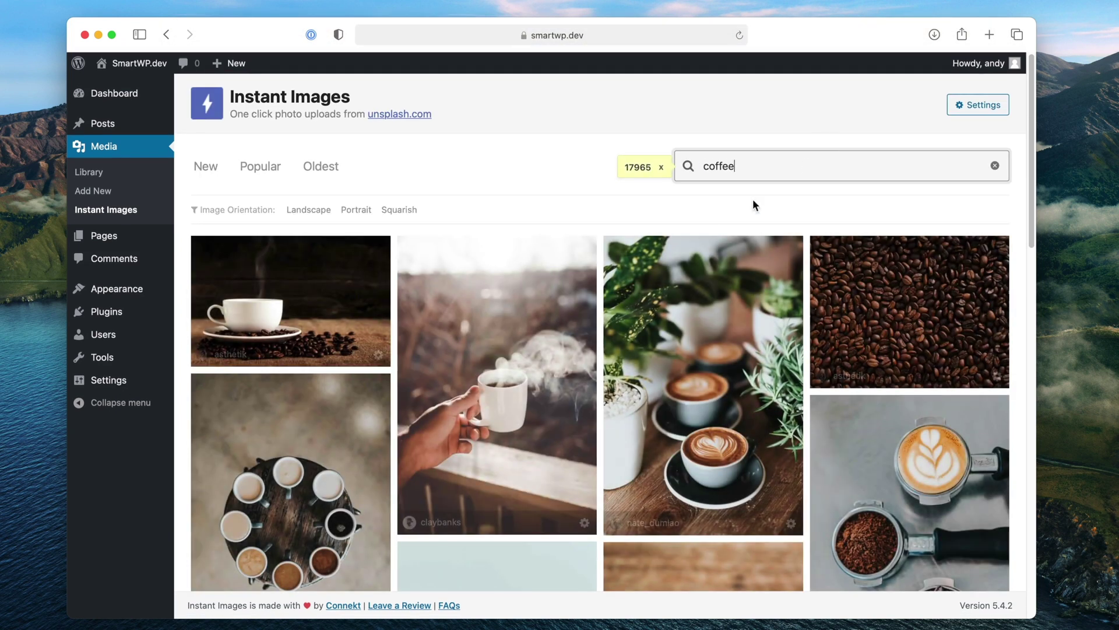
pyautogui.click(558, 217)
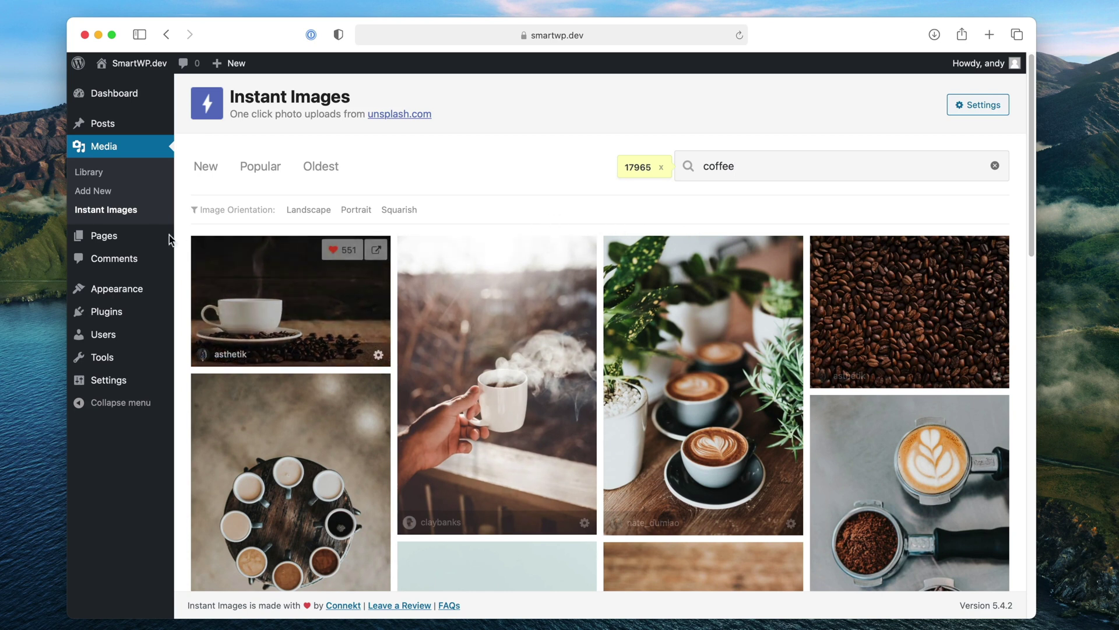
pyautogui.moveTo(140, 235)
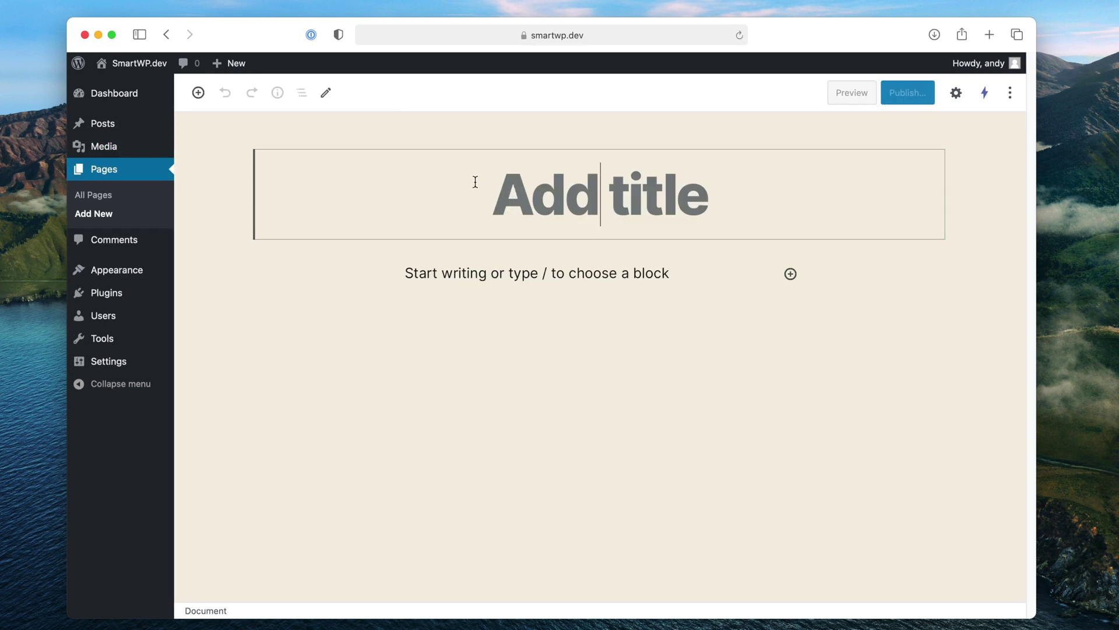
# Title the new page 'Free Stock images from Unsplash!' and add an Image block below it
pyautogui.write('Free Stock images from Unsplash!')
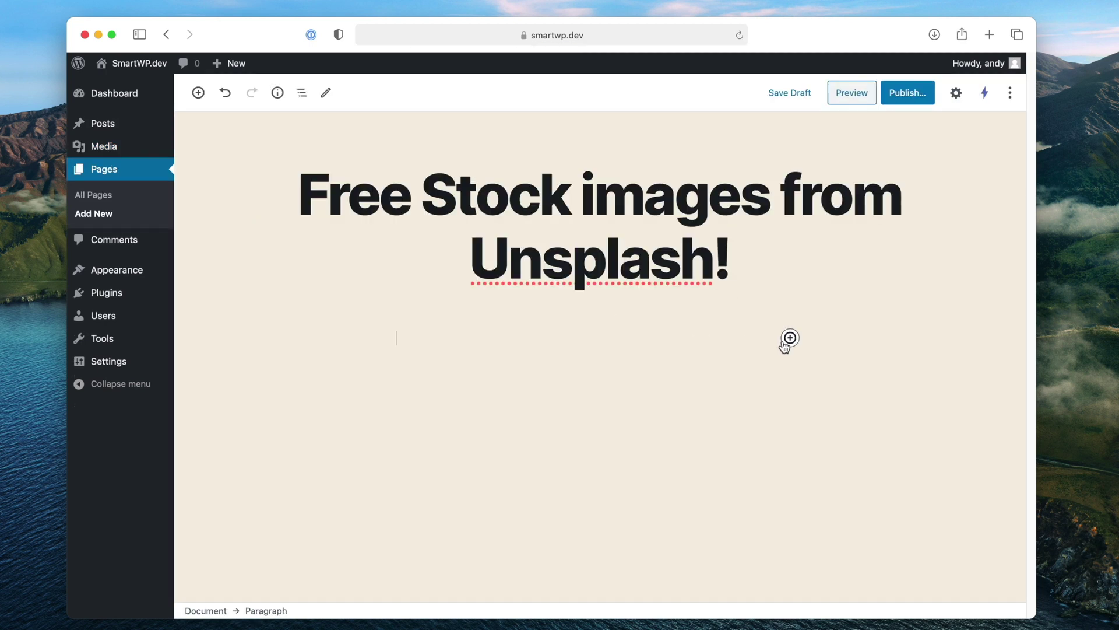
pyautogui.click(790, 338)
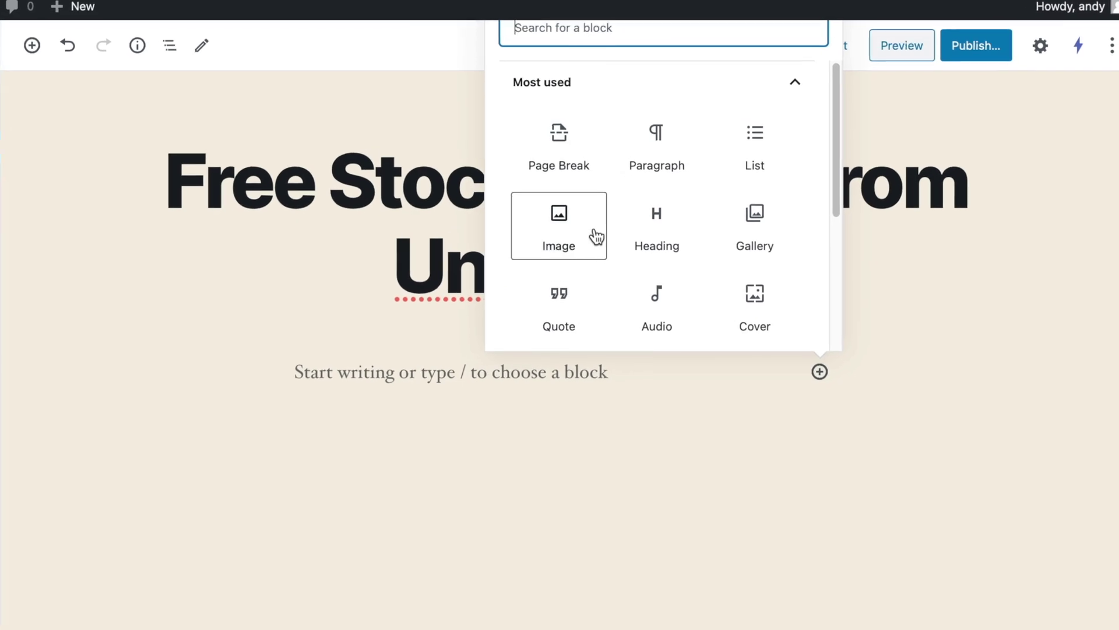
pyautogui.write('image')
pyautogui.click(582, 179)
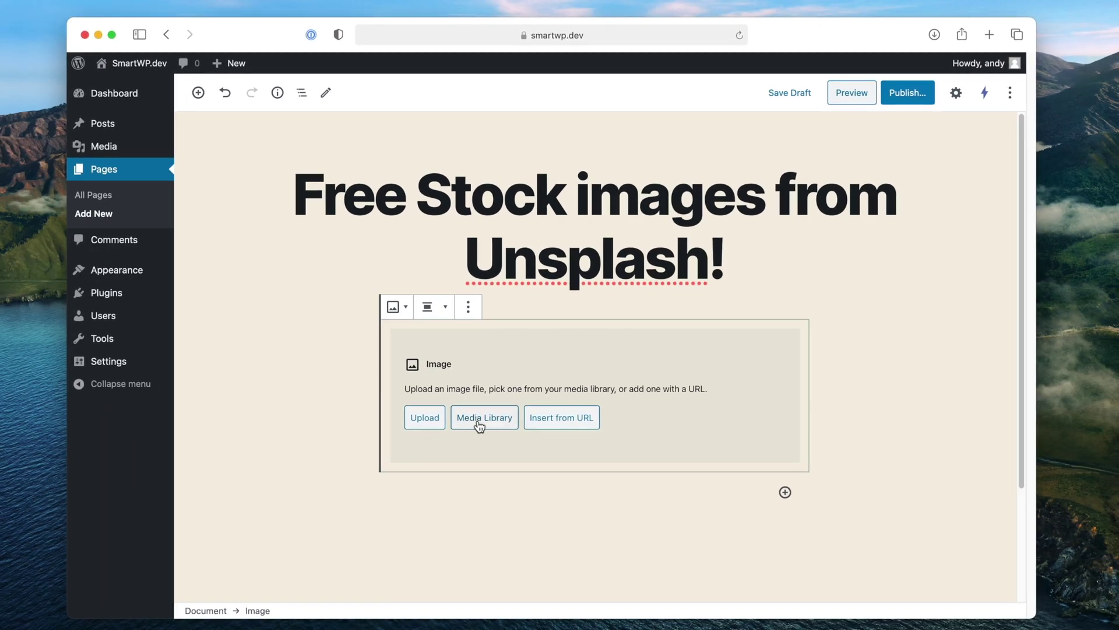
pyautogui.click(479, 426)
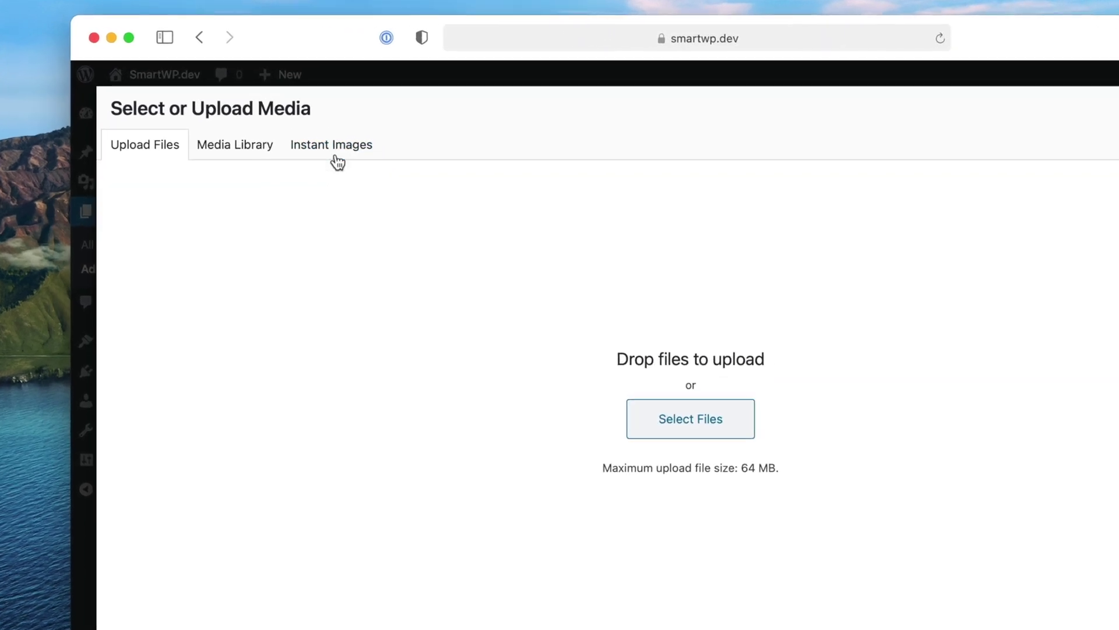
# Search Unsplash for Washington DC photos in the media picker's Instant Images tab
pyautogui.click(273, 119)
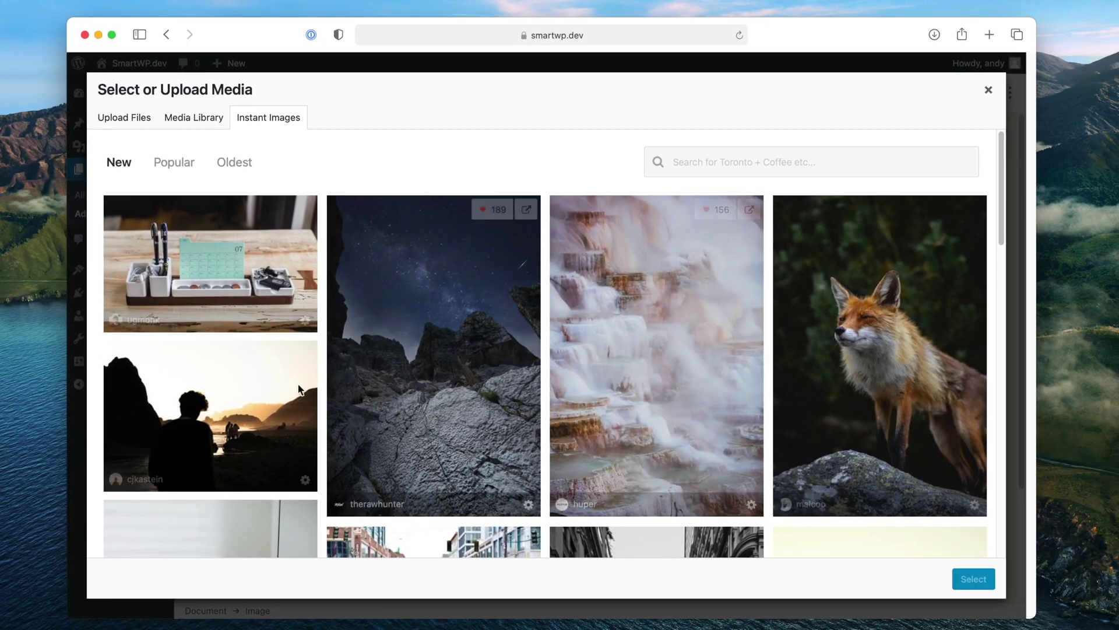
pyautogui.scroll(-6, 369, 257)
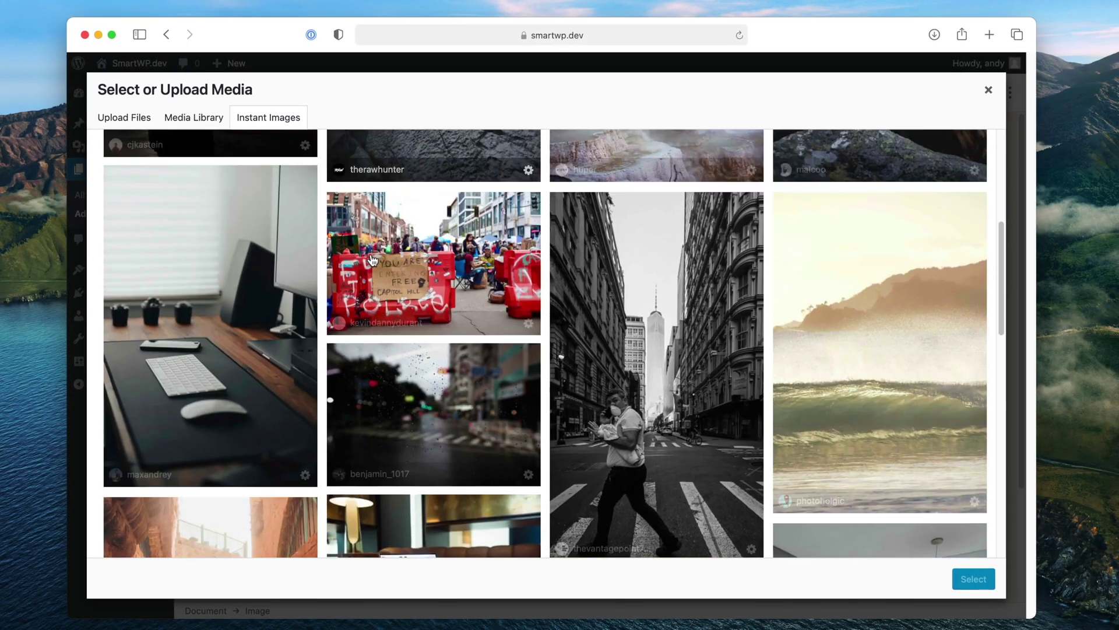
pyautogui.scroll(6, 180, 175)
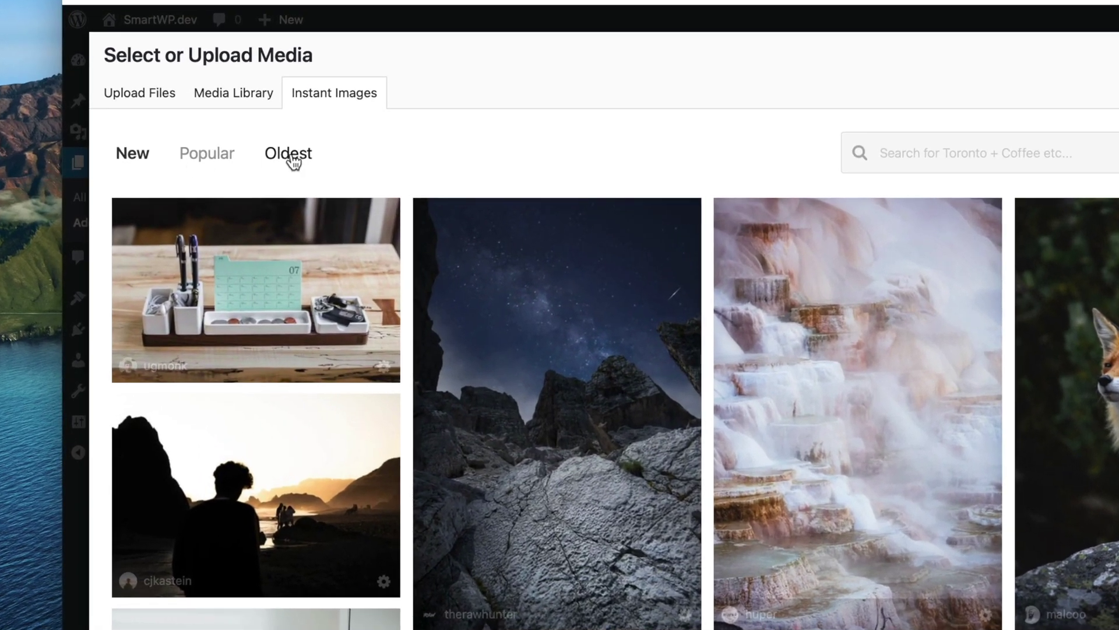
pyautogui.click(187, 152)
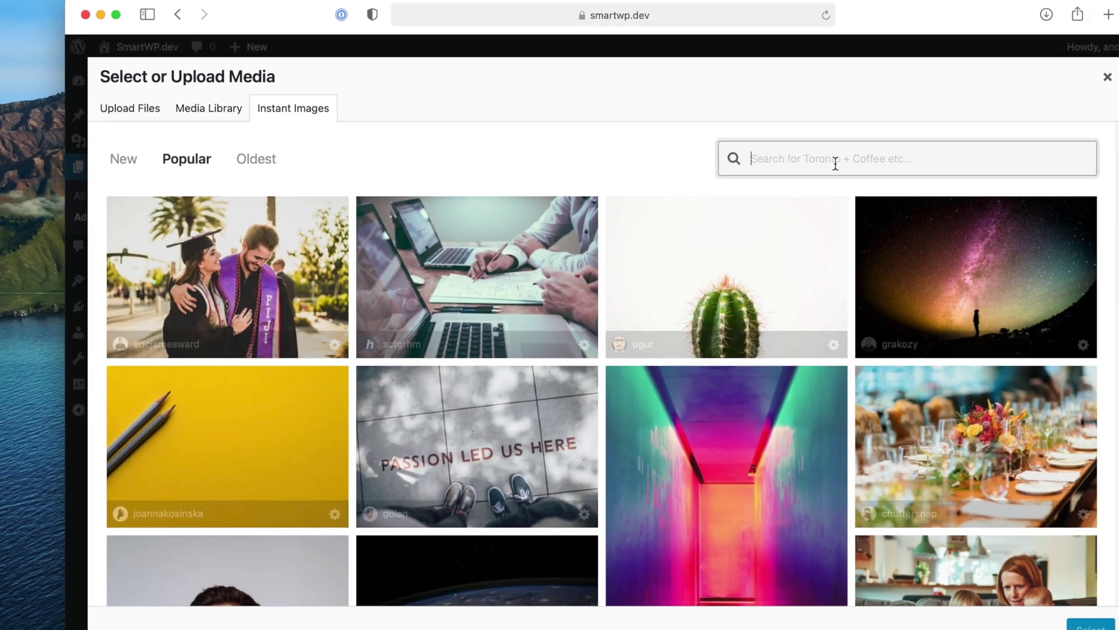
pyautogui.click(956, 159)
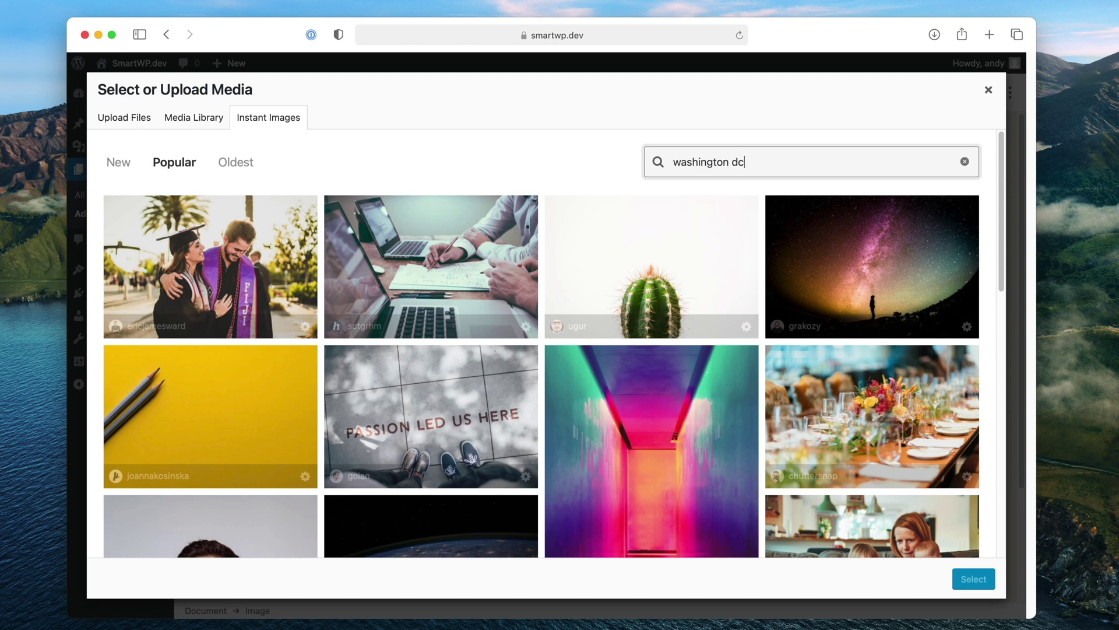
pyautogui.press('Return')
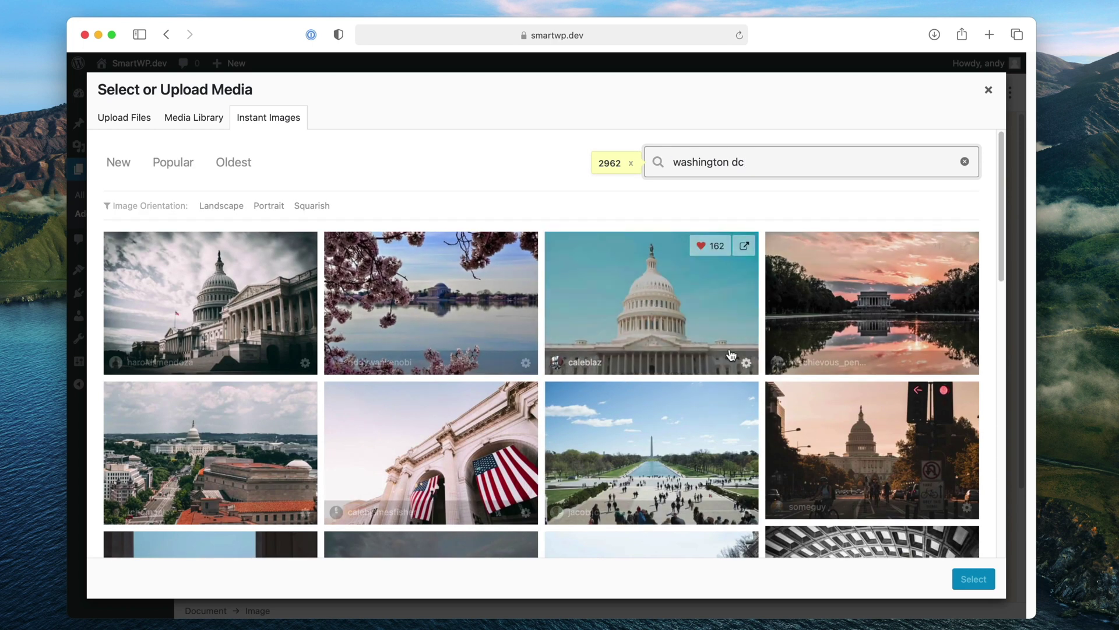
# Upload the long-exposure Capitol photo with streaking clouds and insert it into the Image block
pyautogui.scroll(-3, 730, 354)
pyautogui.moveTo(730, 353)
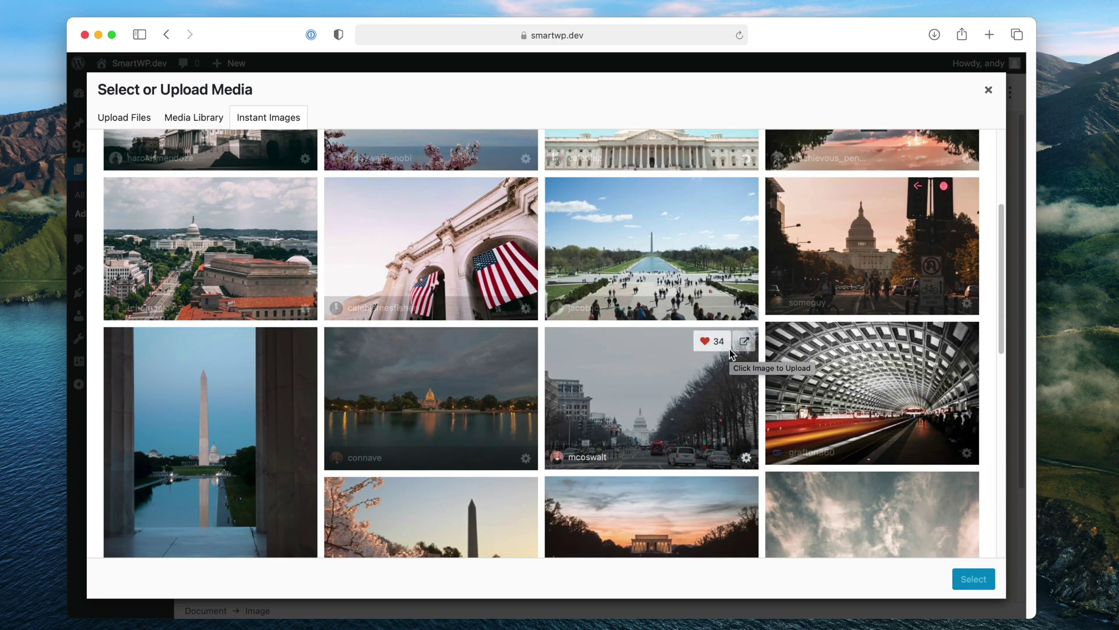
pyautogui.scroll(-10, 725, 375)
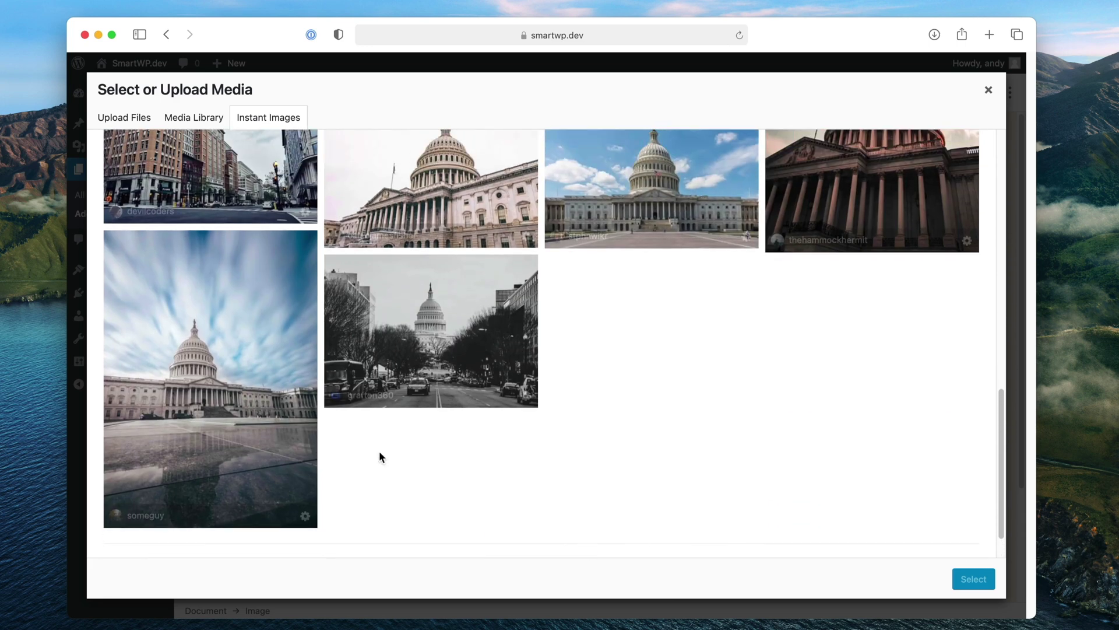
pyautogui.moveTo(243, 484)
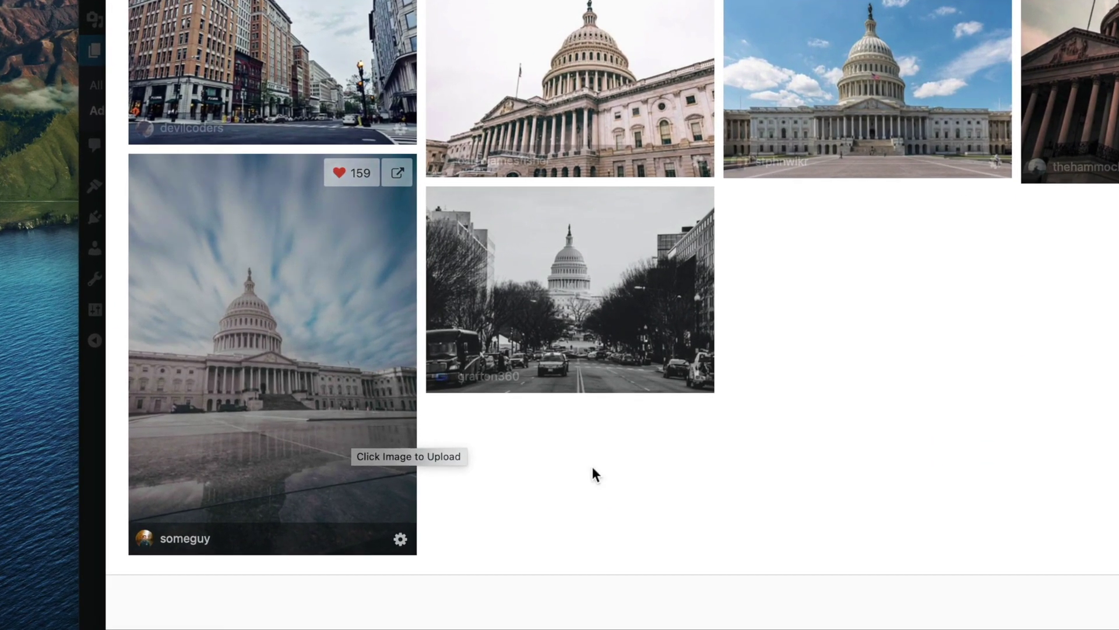
pyautogui.click(236, 394)
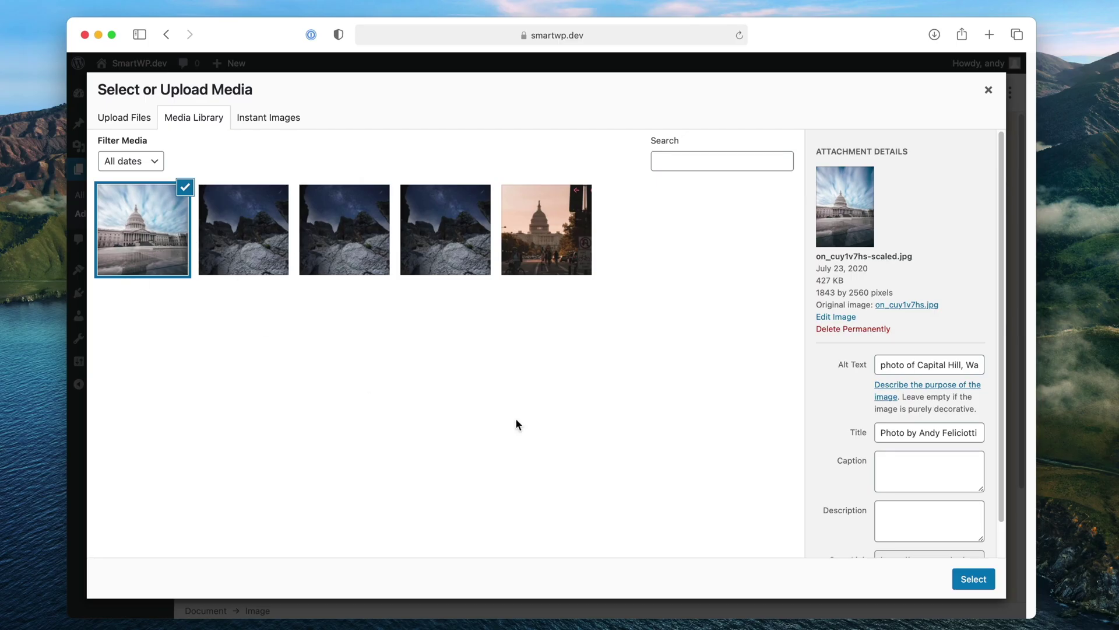
pyautogui.click(982, 580)
# Add another Image block below the Capitol photo and search Unsplash for 'coffee'
pyautogui.scroll(-8, 736, 426)
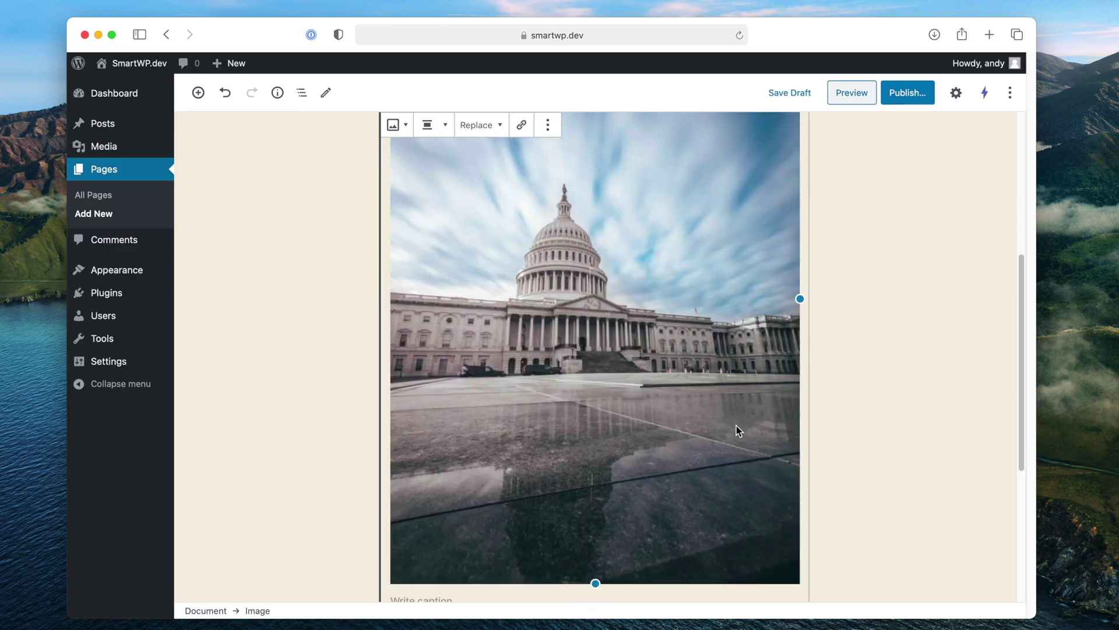
pyautogui.click(785, 383)
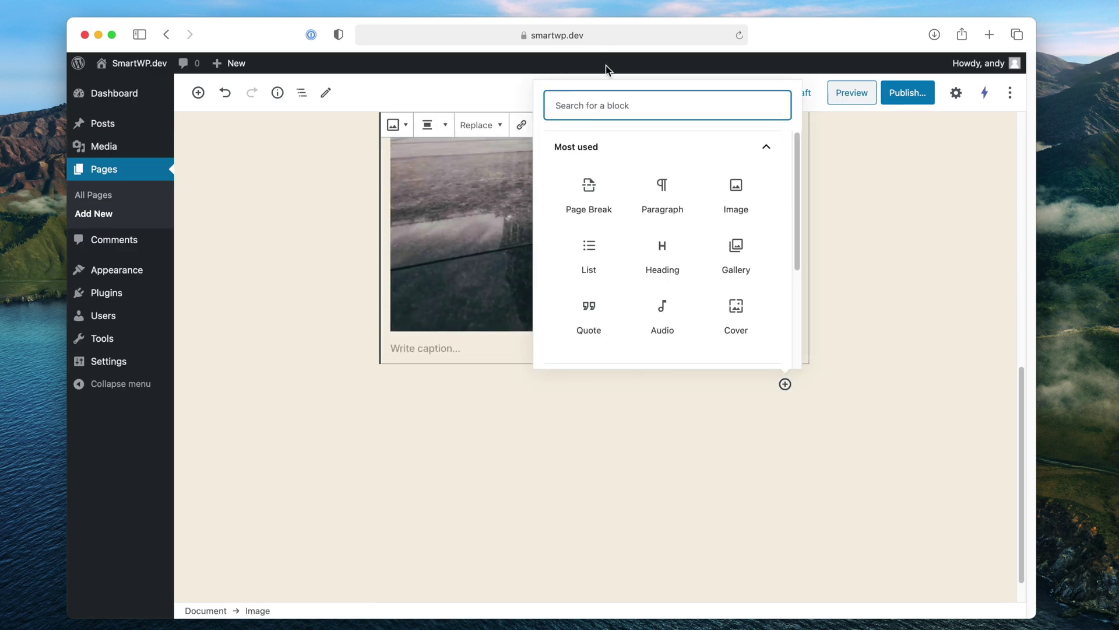
pyautogui.click(756, 210)
pyautogui.click(483, 450)
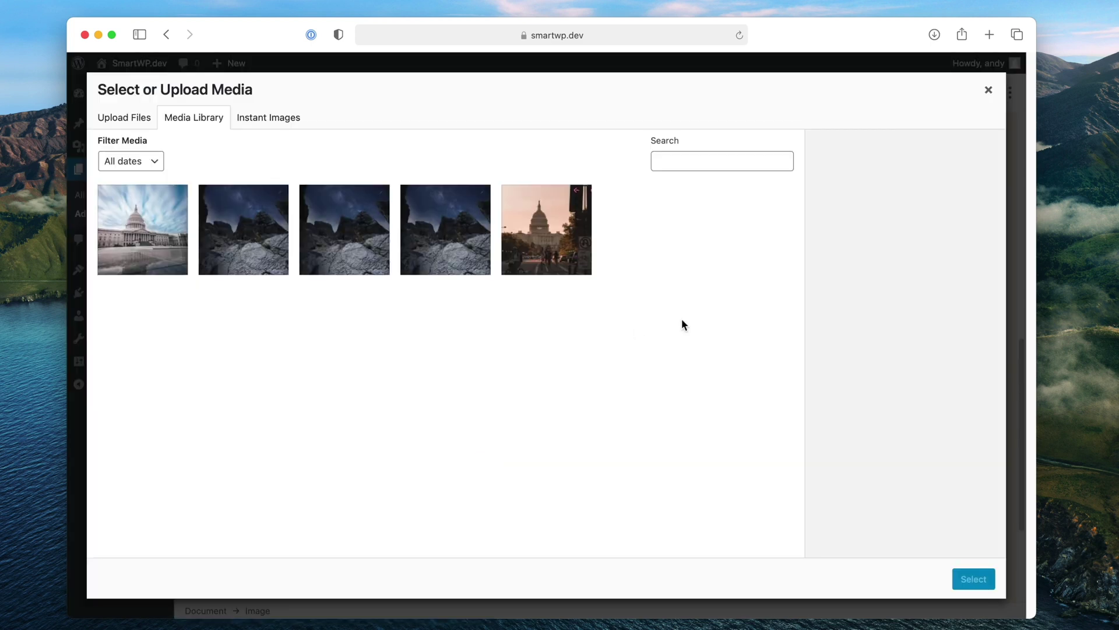
pyautogui.click(277, 130)
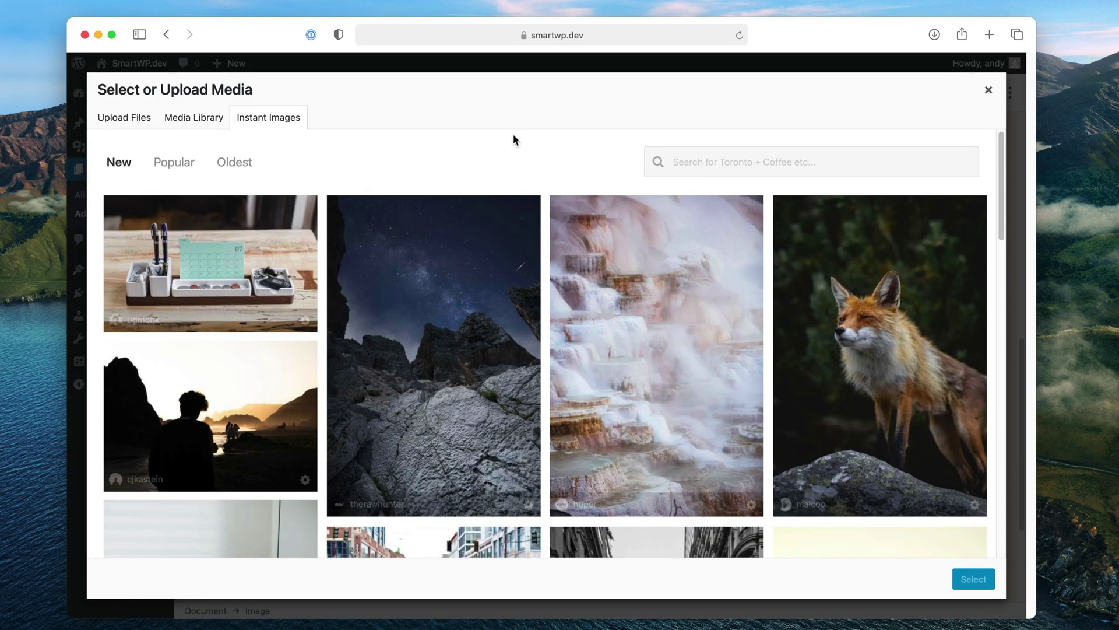
pyautogui.write('coffee')
pyautogui.press('Return')
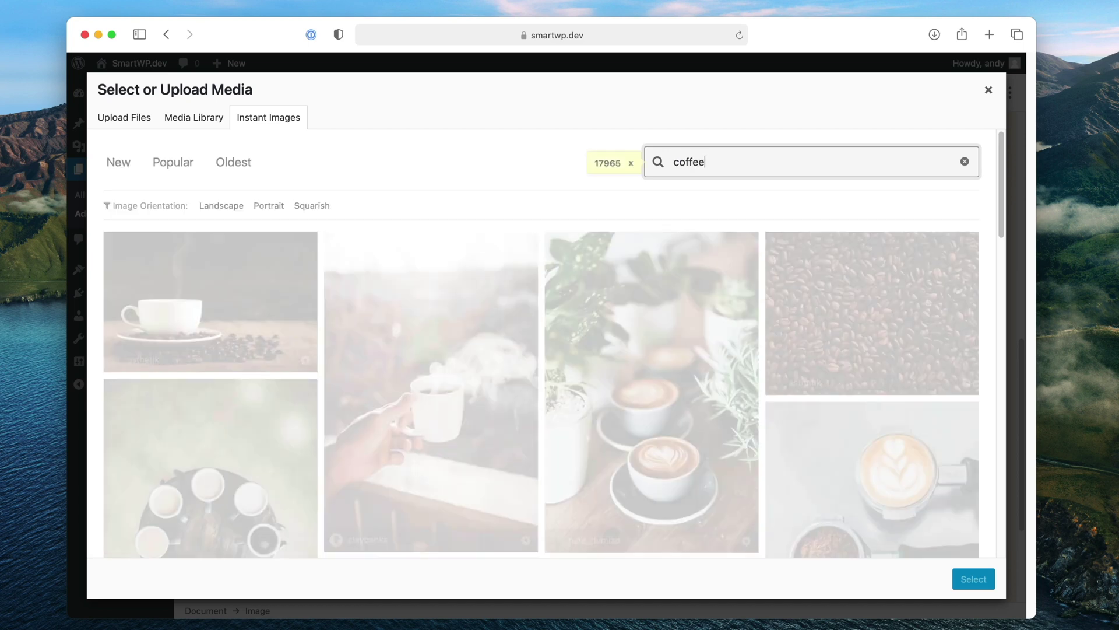
# Upload the latte photo as coffee-steaming, titled Coffee, alt text 'Hot cup of coffee', and insert it
pyautogui.scroll(-3, 477, 222)
pyautogui.scroll(-1, 479, 420)
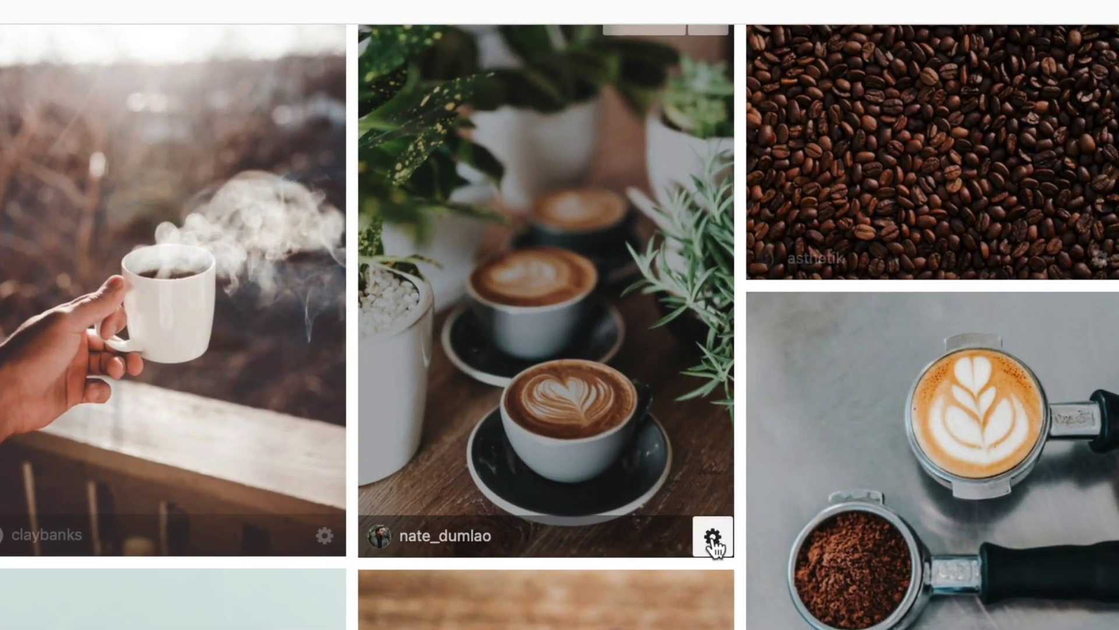
pyautogui.click(712, 528)
pyautogui.scroll(2, 717, 548)
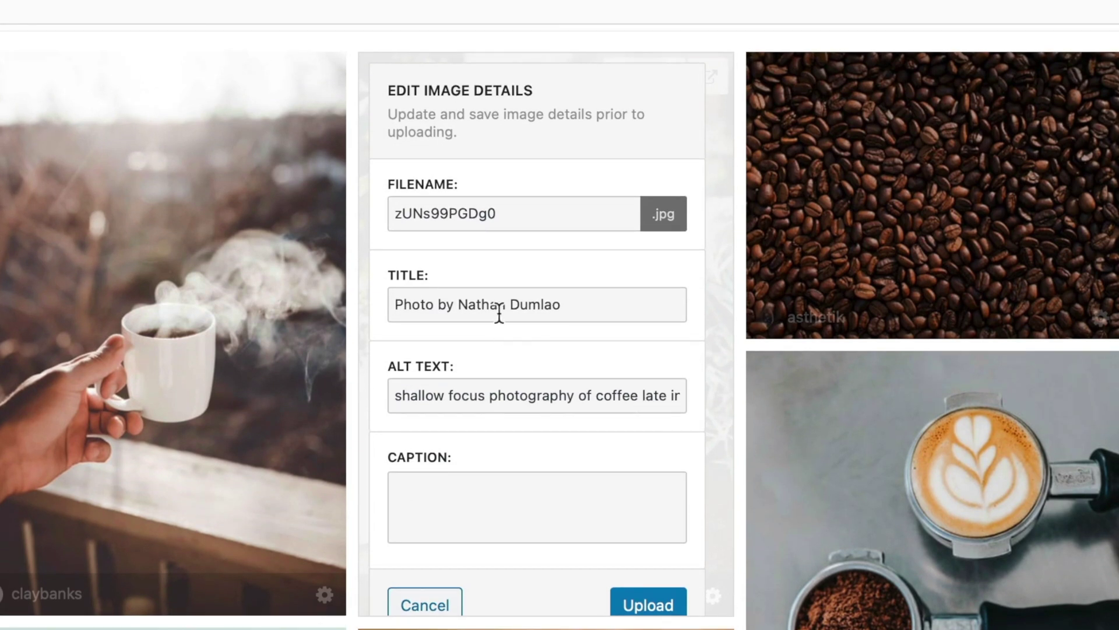
pyautogui.moveTo(590, 305); pyautogui.dragTo(298, 303)
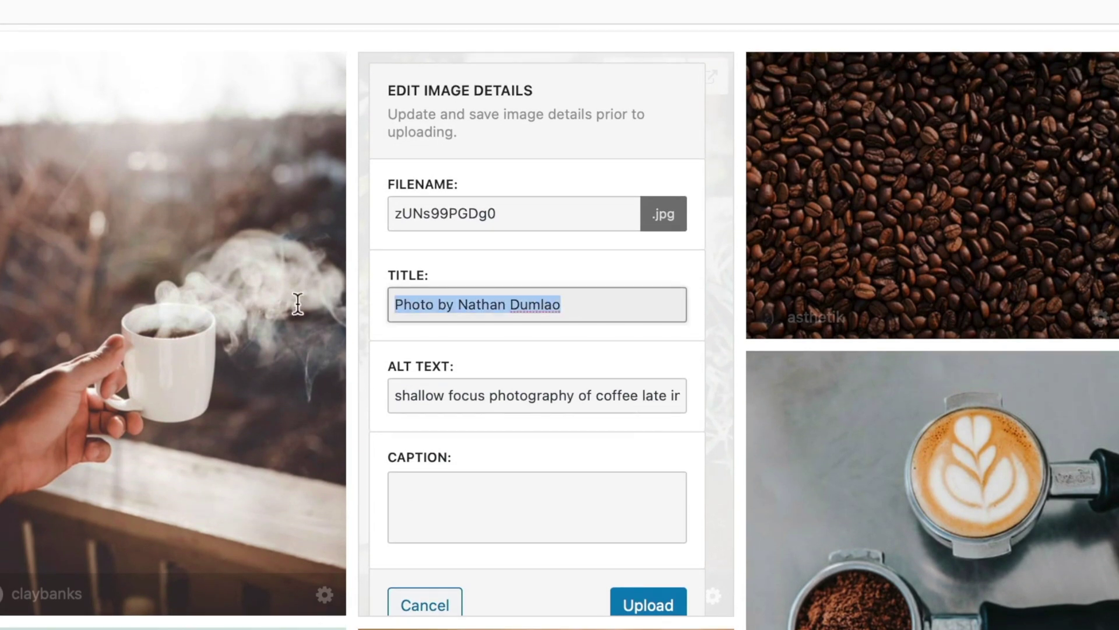
pyautogui.click(464, 387)
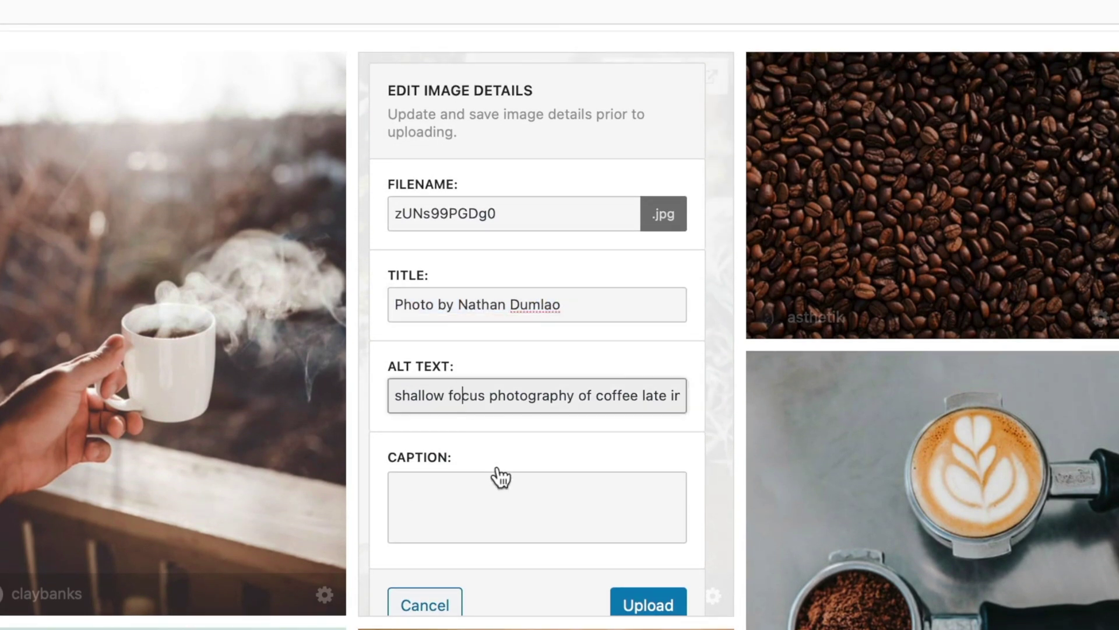
pyautogui.moveTo(557, 217); pyautogui.dragTo(378, 217)
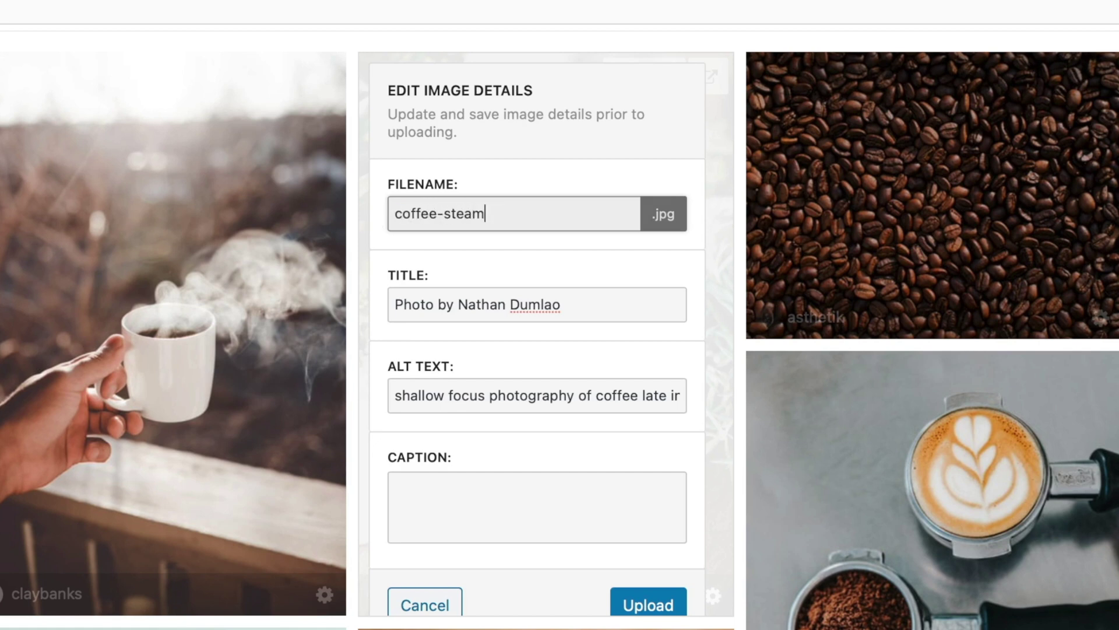
pyautogui.press('Tab')
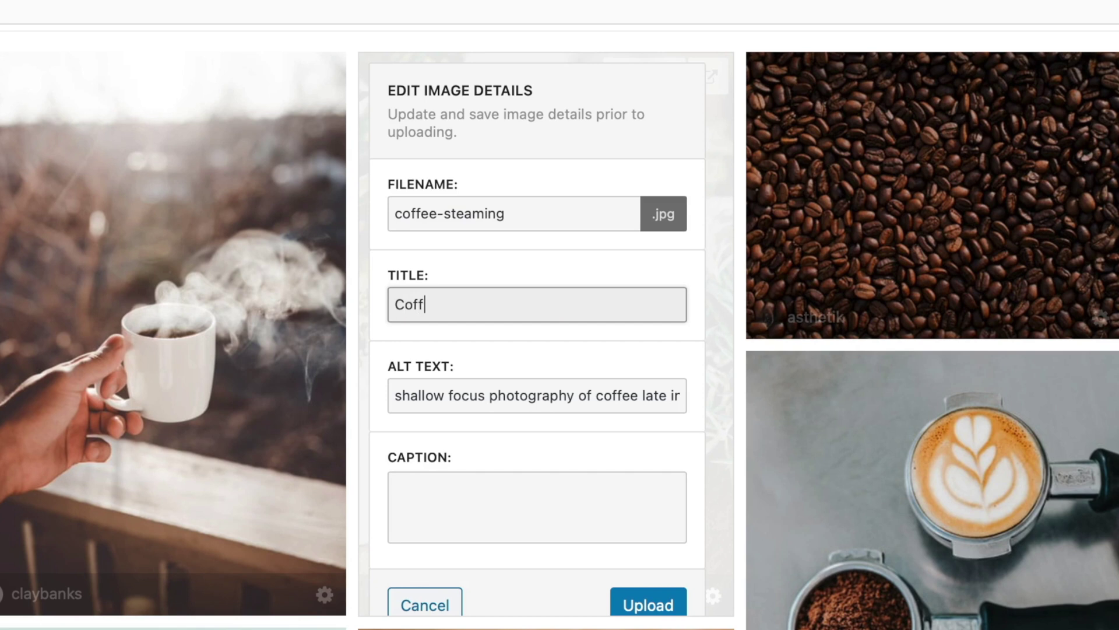
pyautogui.press('Tab')
pyautogui.write('Ho')
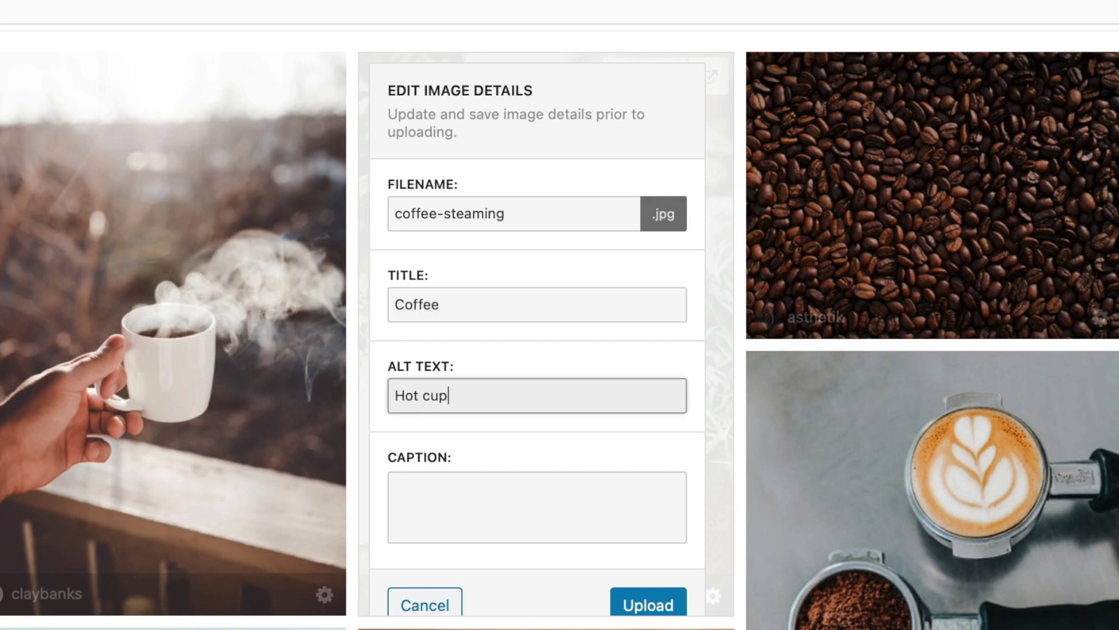
pyautogui.click(647, 600)
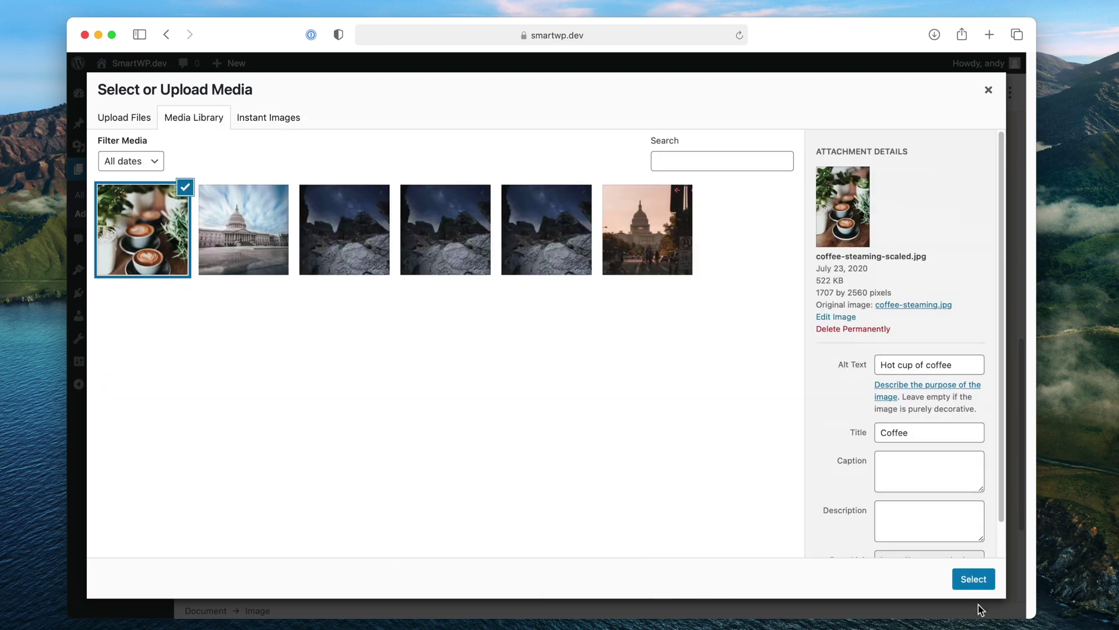
pyautogui.click(985, 583)
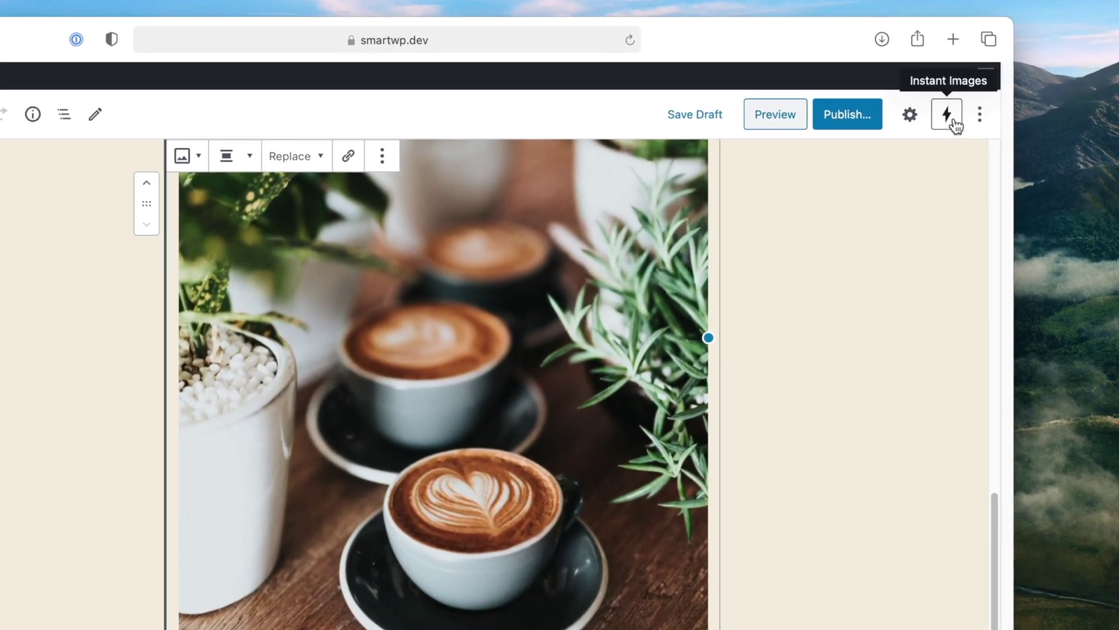
# Open the Instant Images sidebar from the editor's lightning-bolt button and browse its photos
pyautogui.click(984, 103)
pyautogui.scroll(-5, 962, 376)
pyautogui.scroll(-6, 286, 385)
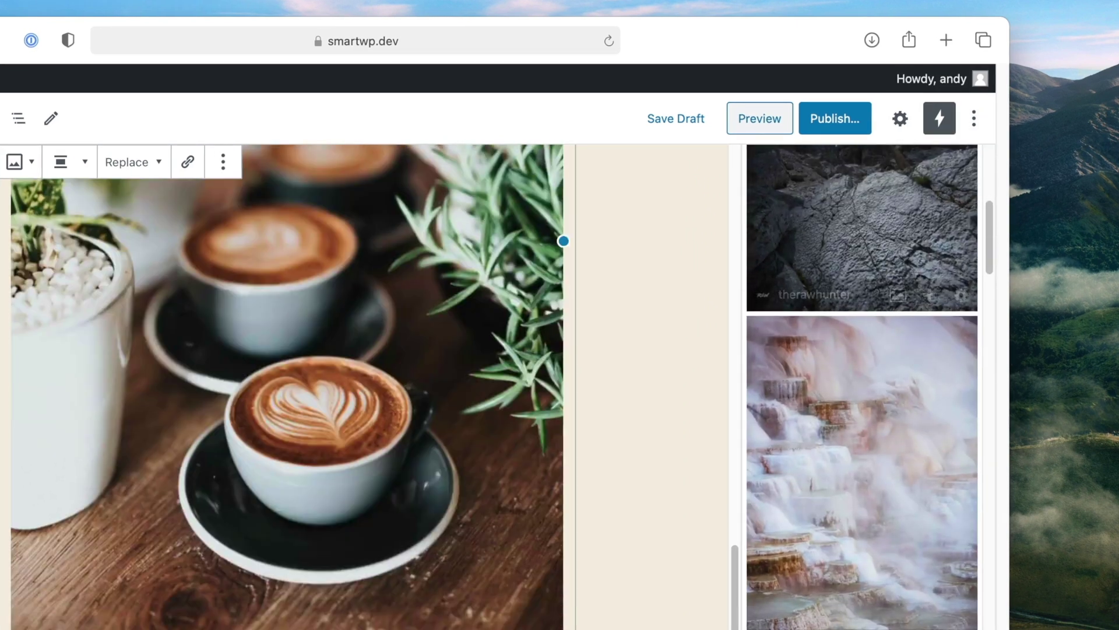
pyautogui.scroll(5, 875, 412)
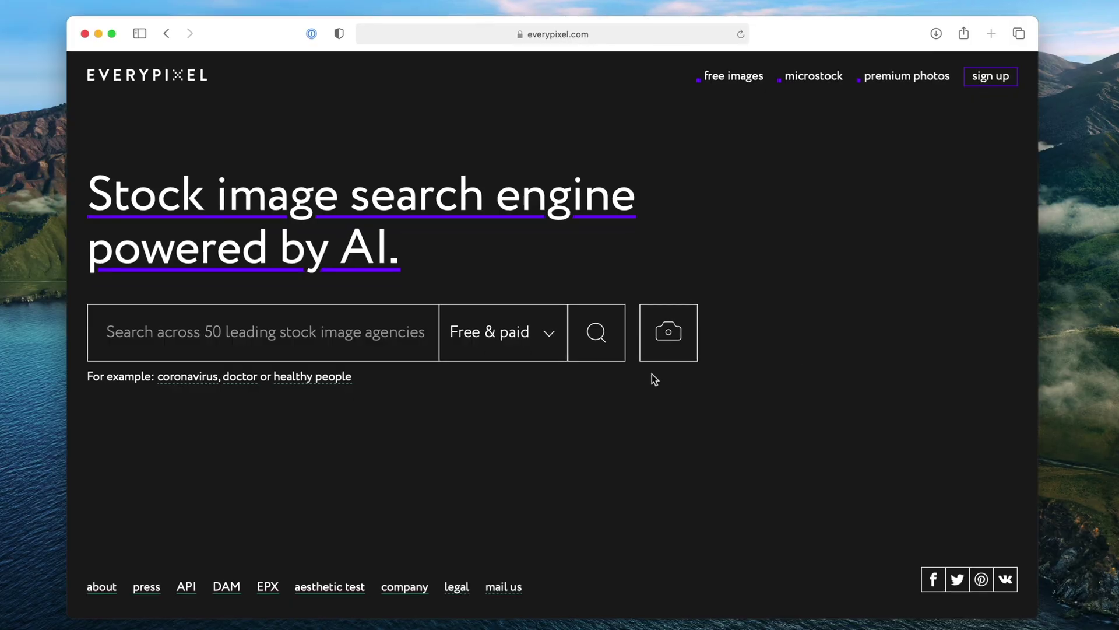
# Restrict the Everypixel coffee search to Free only and expand its 23 image sources
pyautogui.click(539, 349)
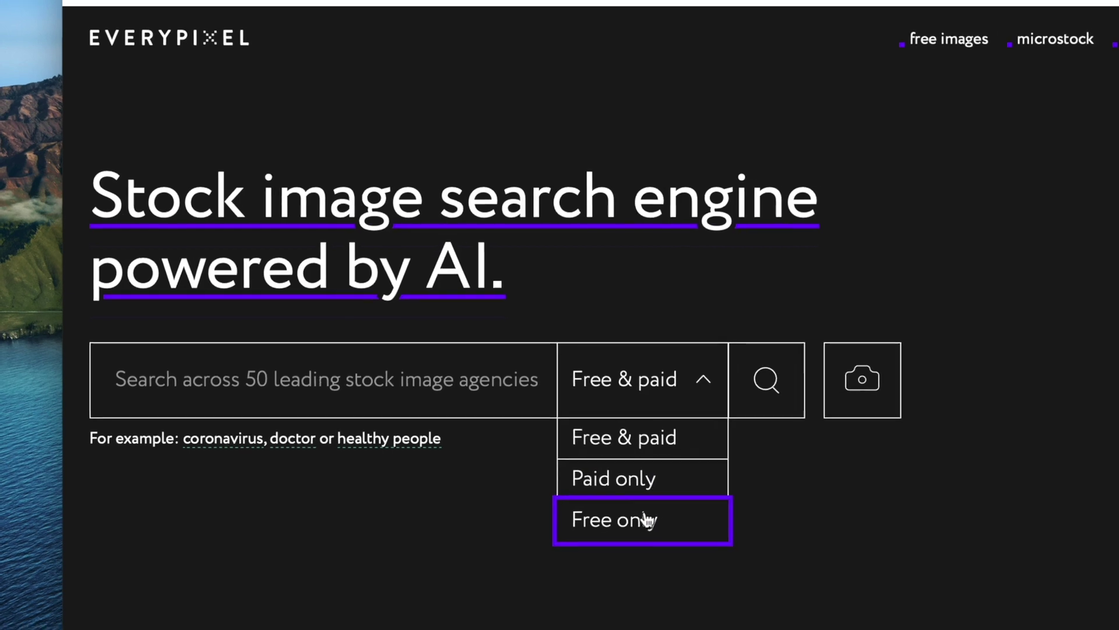
pyautogui.click(655, 524)
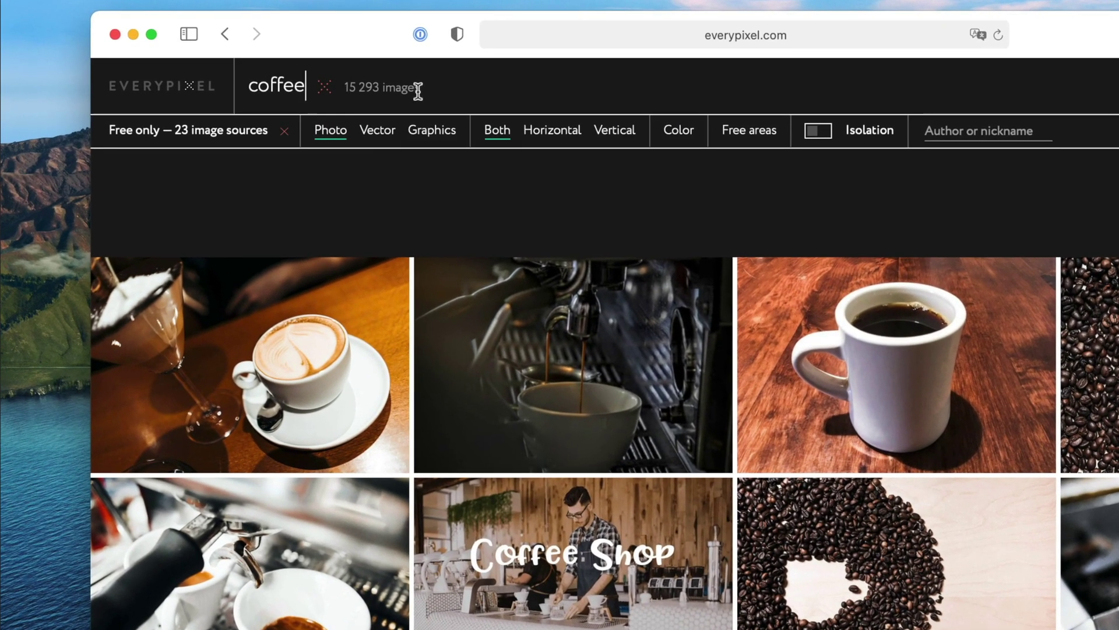
pyautogui.click(140, 136)
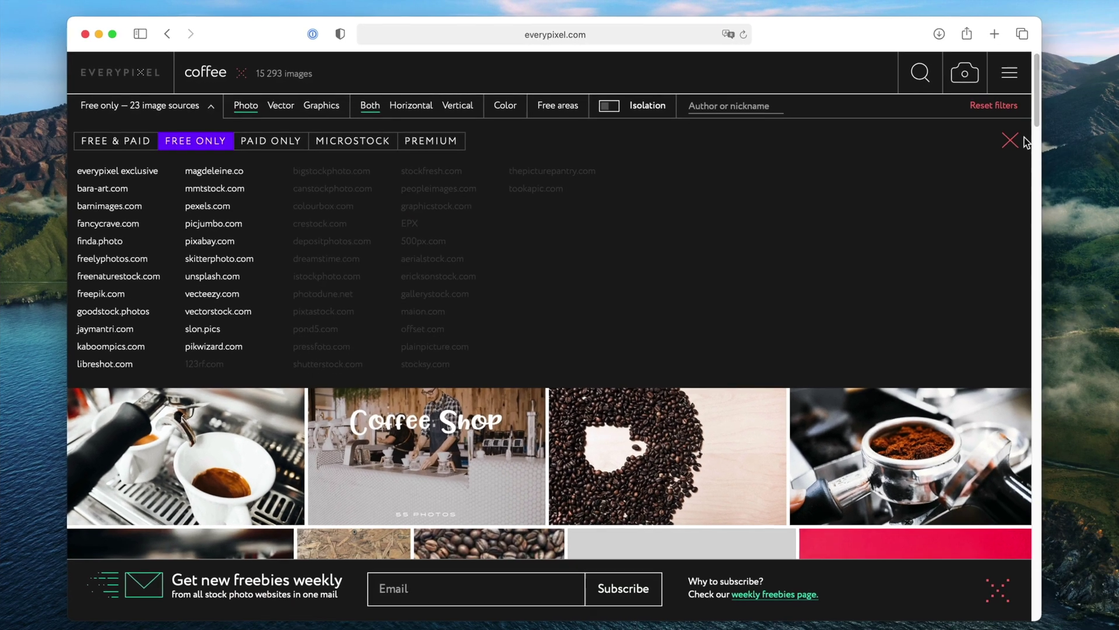
# Switch the coffee results' sources to Paid only, then Microstock, showing 17 stock sources
pyautogui.click(1006, 140)
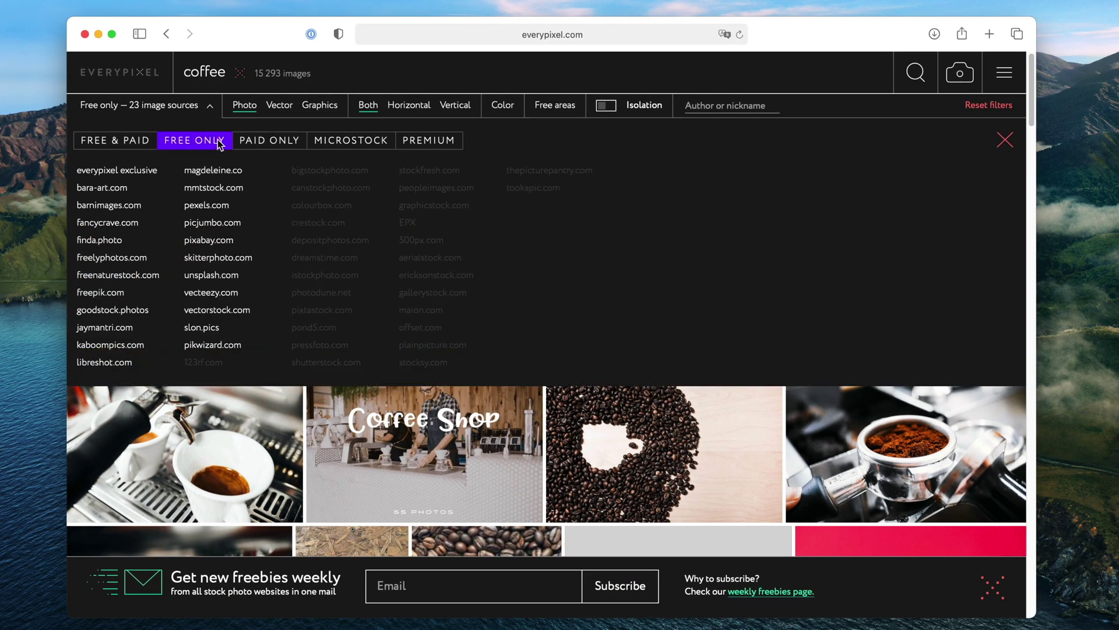
pyautogui.click(282, 144)
pyautogui.click(344, 144)
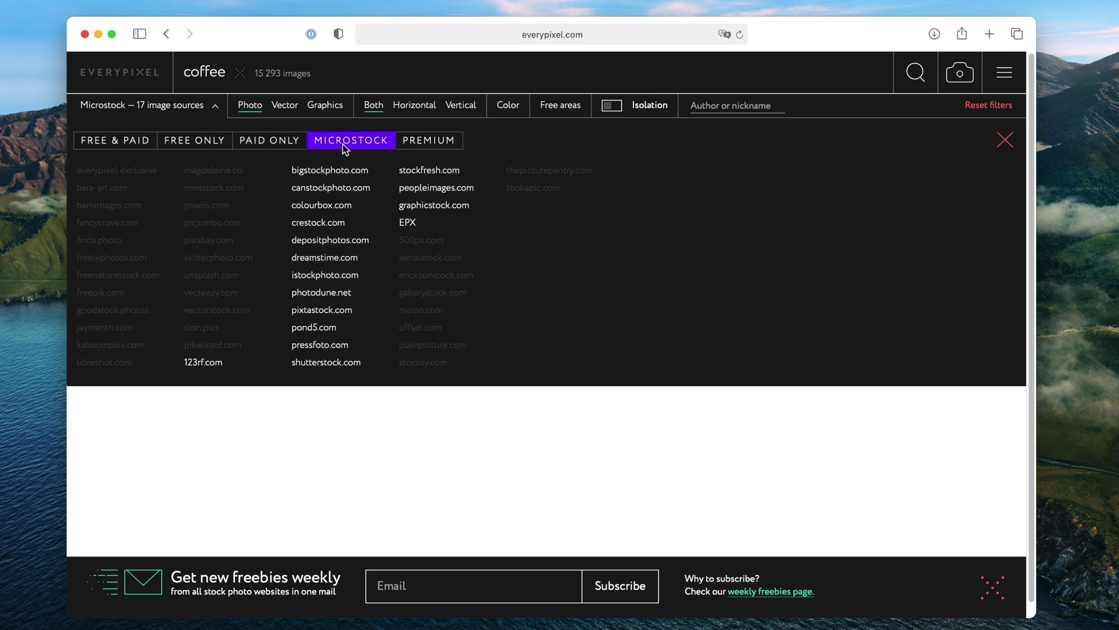